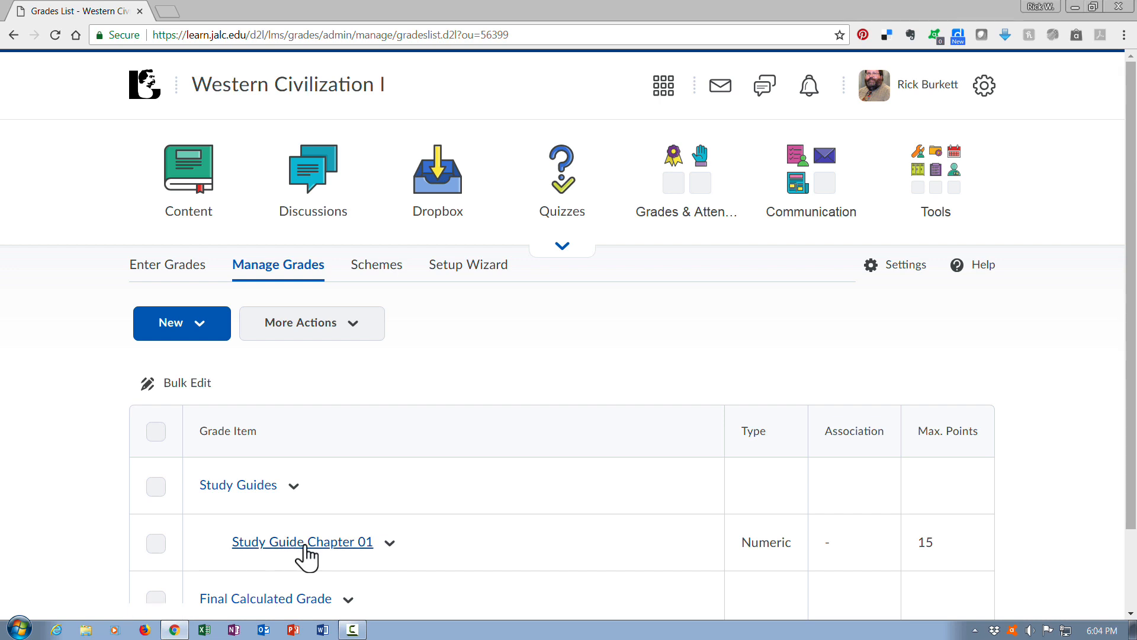
# - Start a new grade item of the Numeric type after reviewing the available grade item types
pyautogui.scroll(-2, 286, 544)
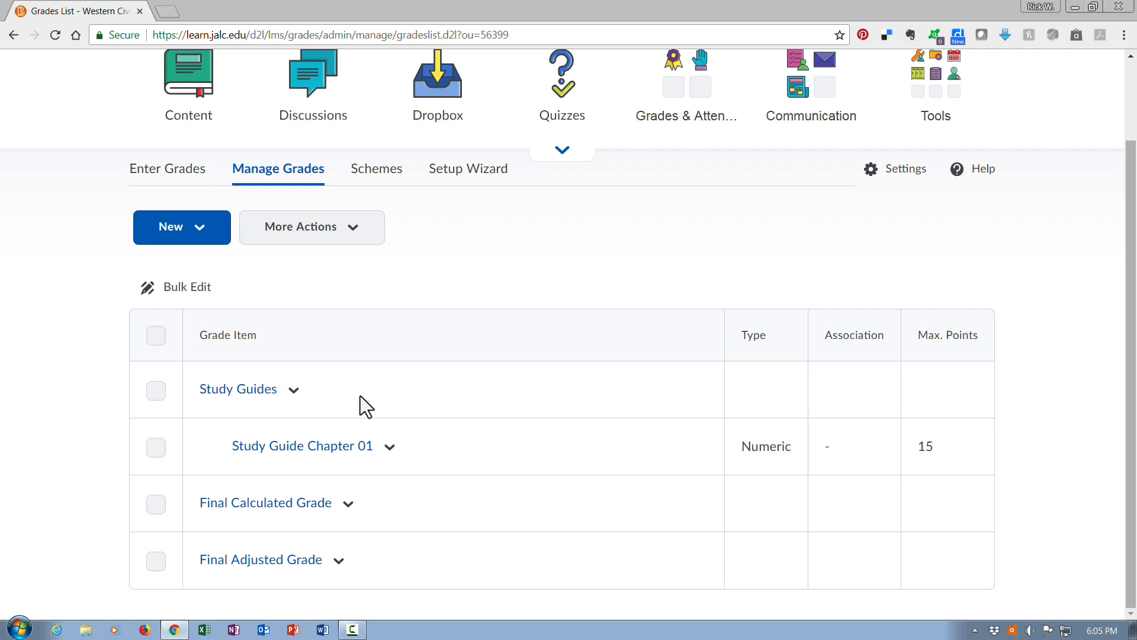
pyautogui.click(205, 234)
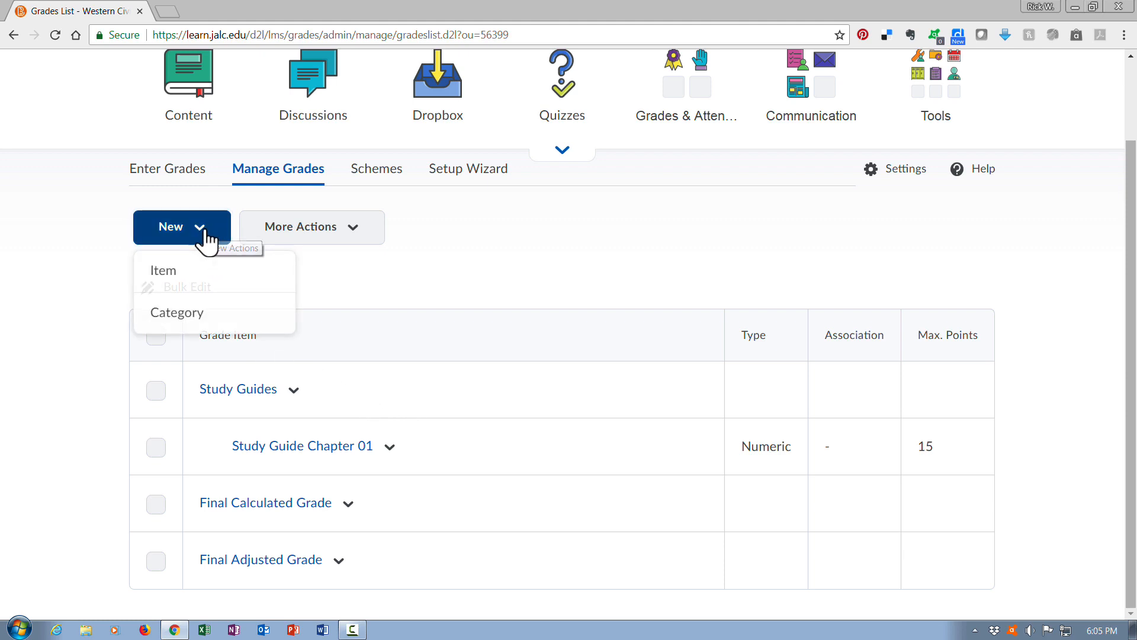
pyautogui.click(186, 278)
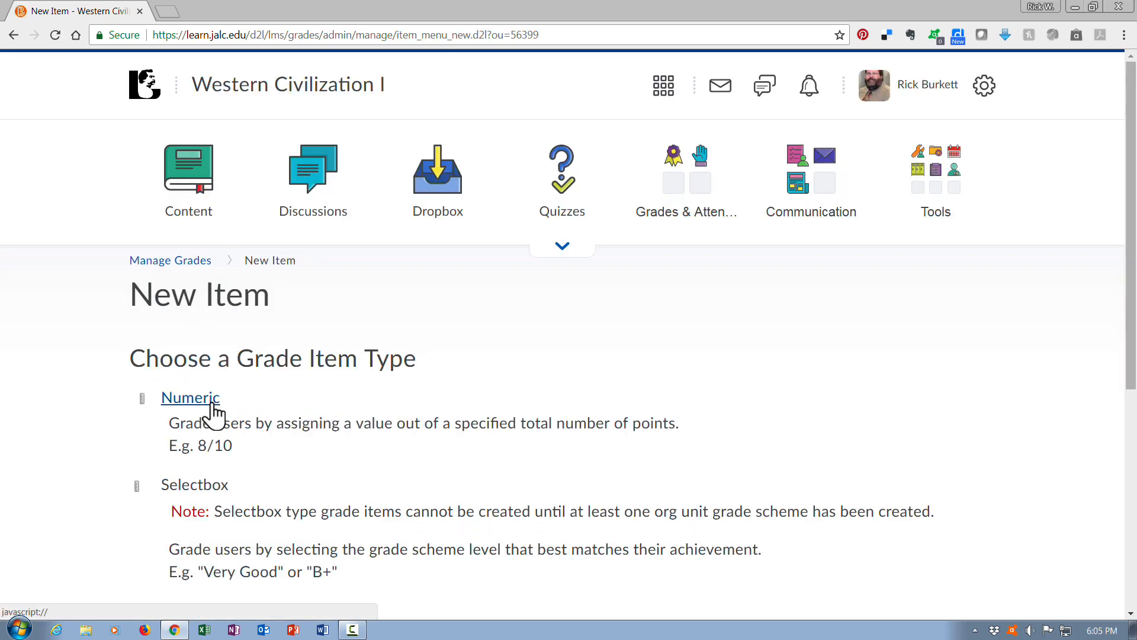
pyautogui.scroll(-1, 213, 412)
pyautogui.scroll(-1, 218, 410)
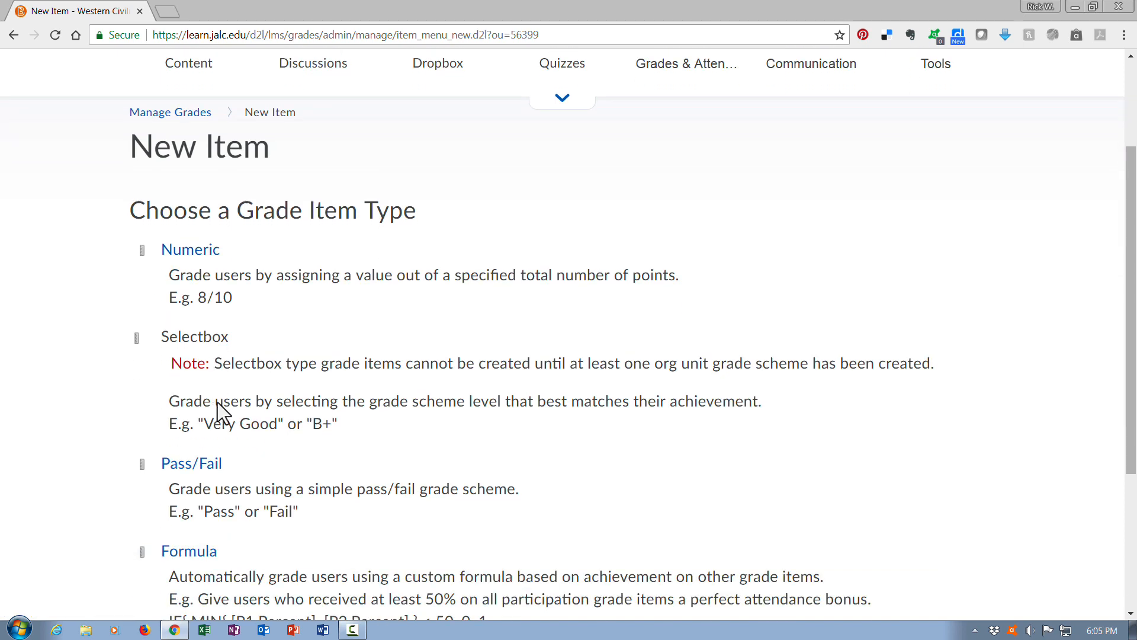
pyautogui.scroll(-1, 279, 339)
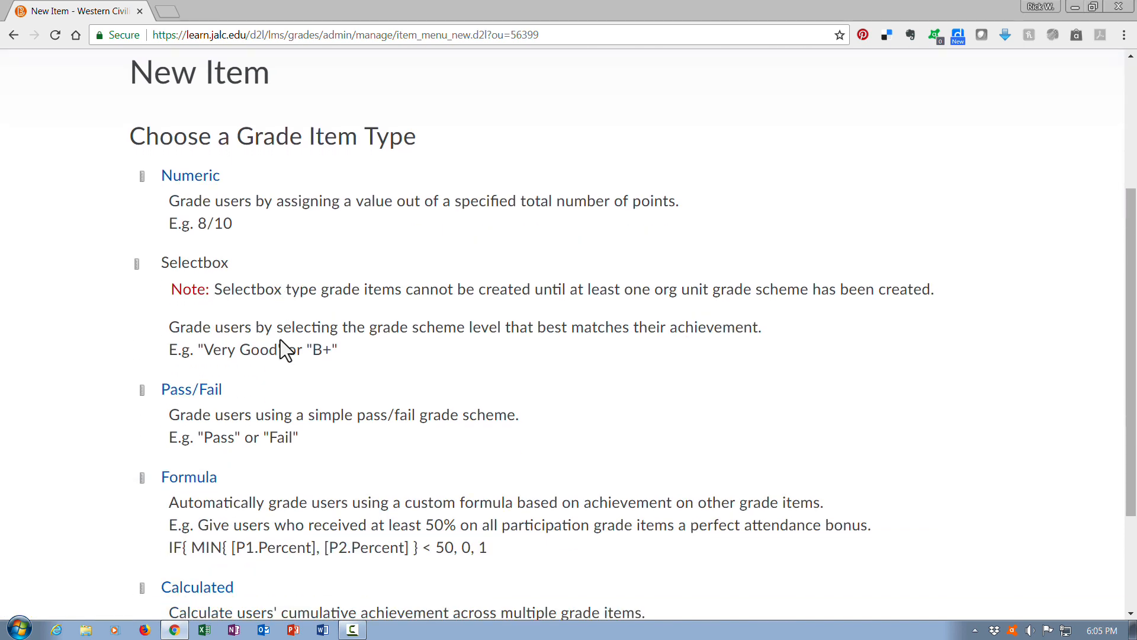
pyautogui.scroll(-1, 284, 339)
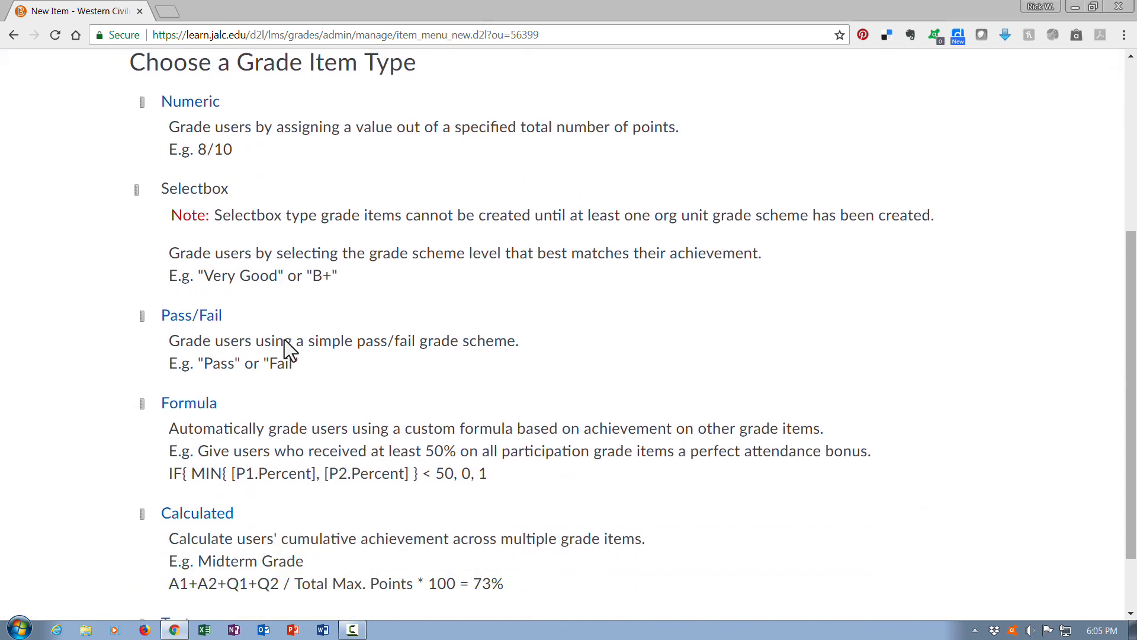
pyautogui.scroll(-1, 285, 339)
pyautogui.scroll(-1, 284, 340)
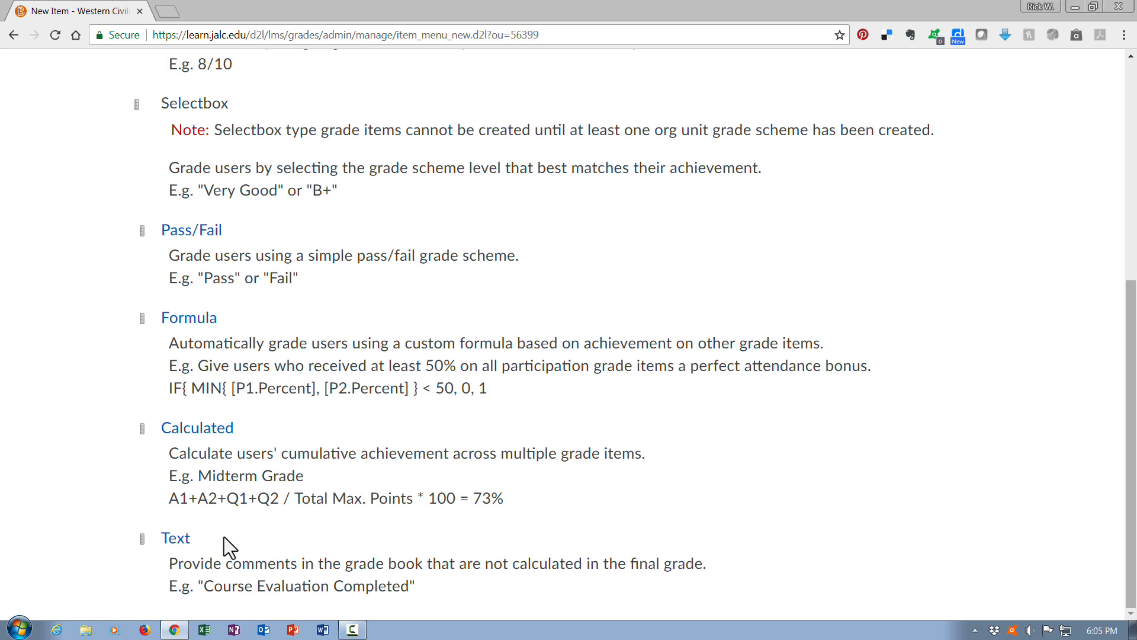
pyautogui.click(179, 541)
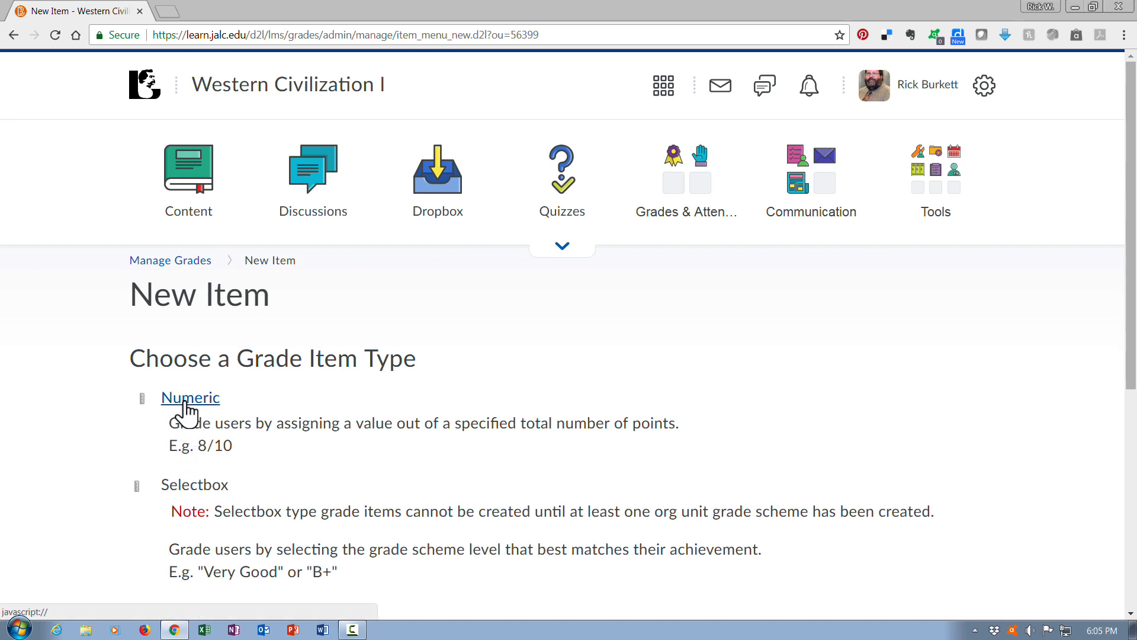
pyautogui.click(184, 403)
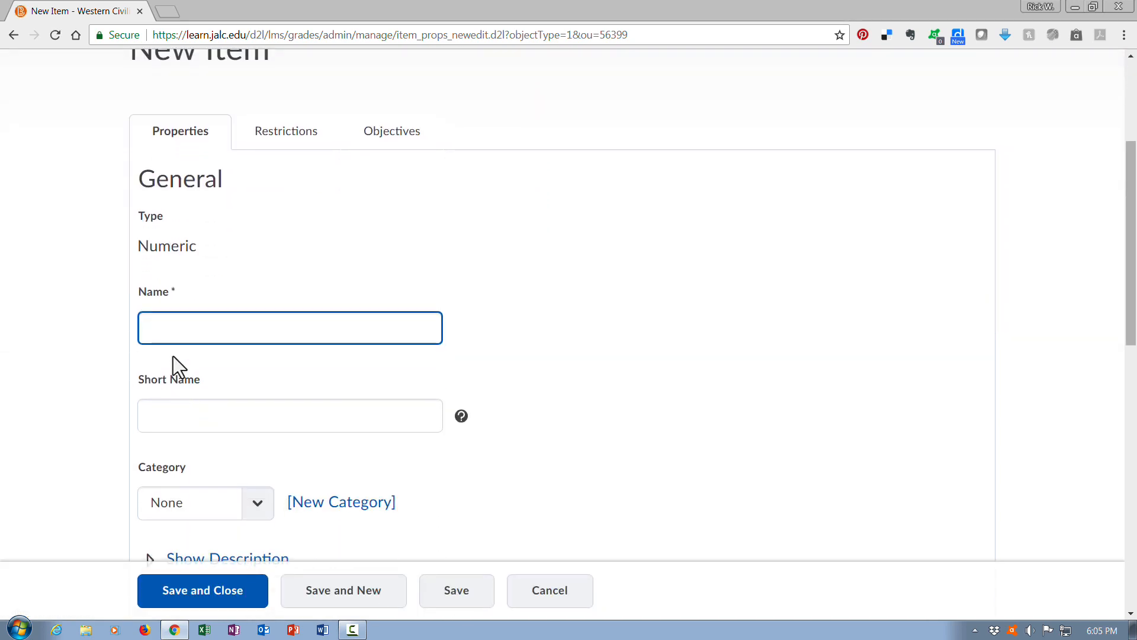
# - Name the new grade item "Study Guide Chapter 02"
pyautogui.click(164, 325)
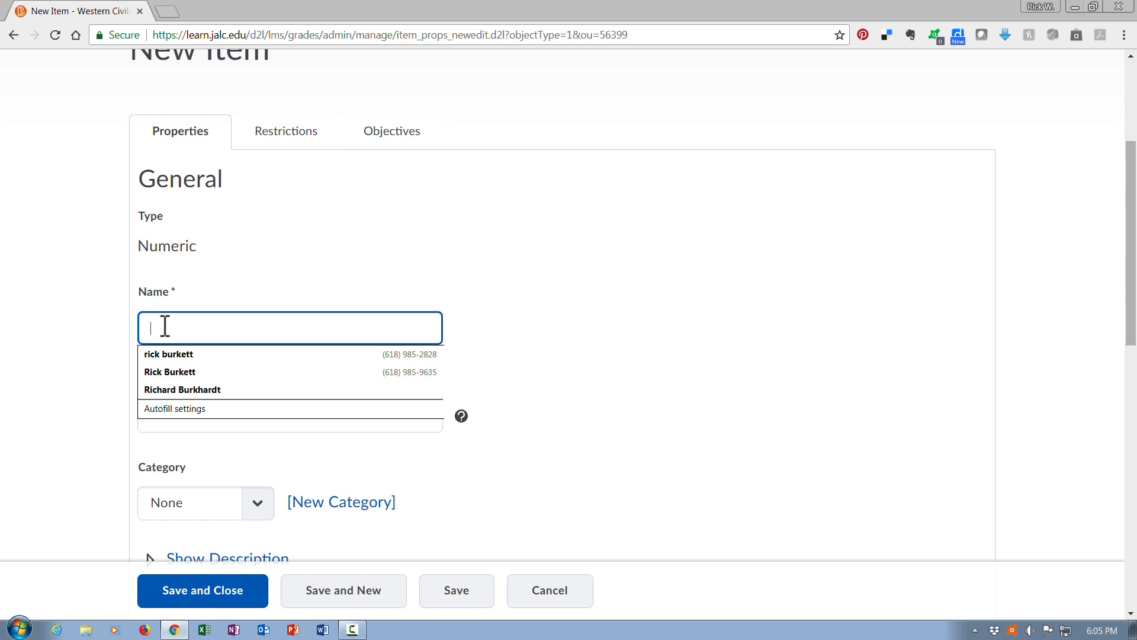
pyautogui.write('C')
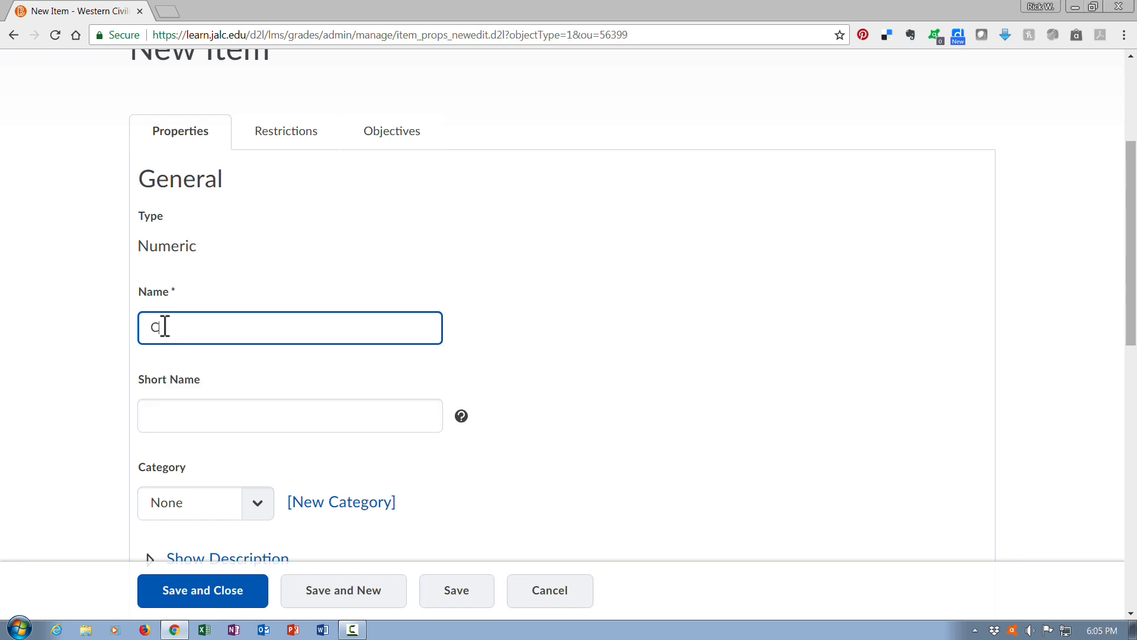
pyautogui.press('BackSpace')
pyautogui.write('Study Guide Chapter ')
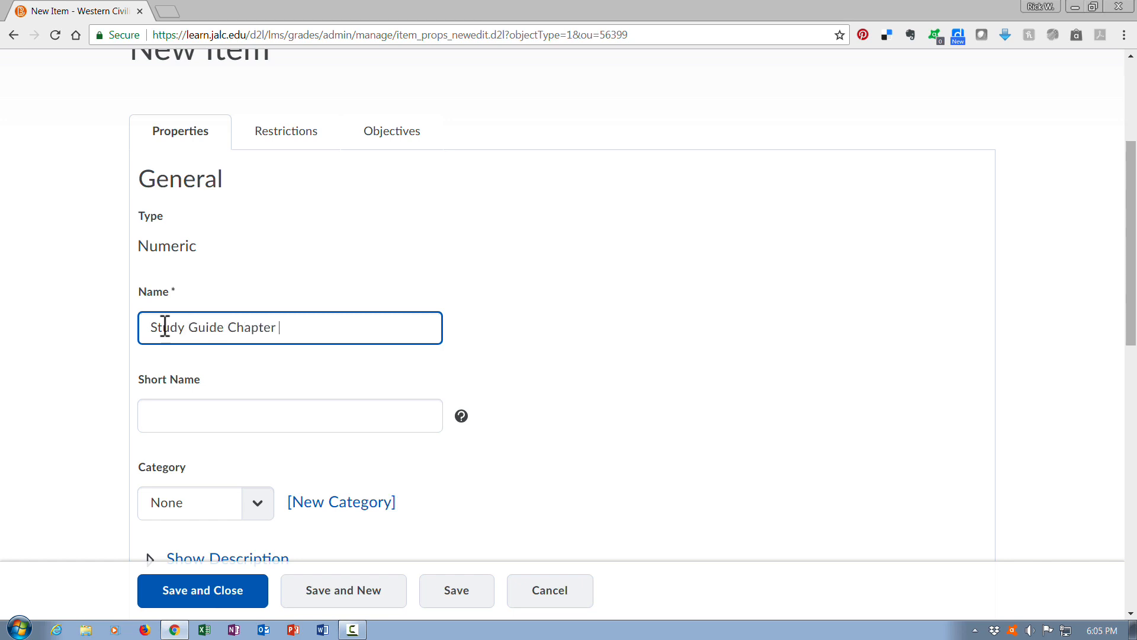
pyautogui.write('02')
# - Enter the short name SGC02 and assign the item to the Study Guides category
pyautogui.click(165, 415)
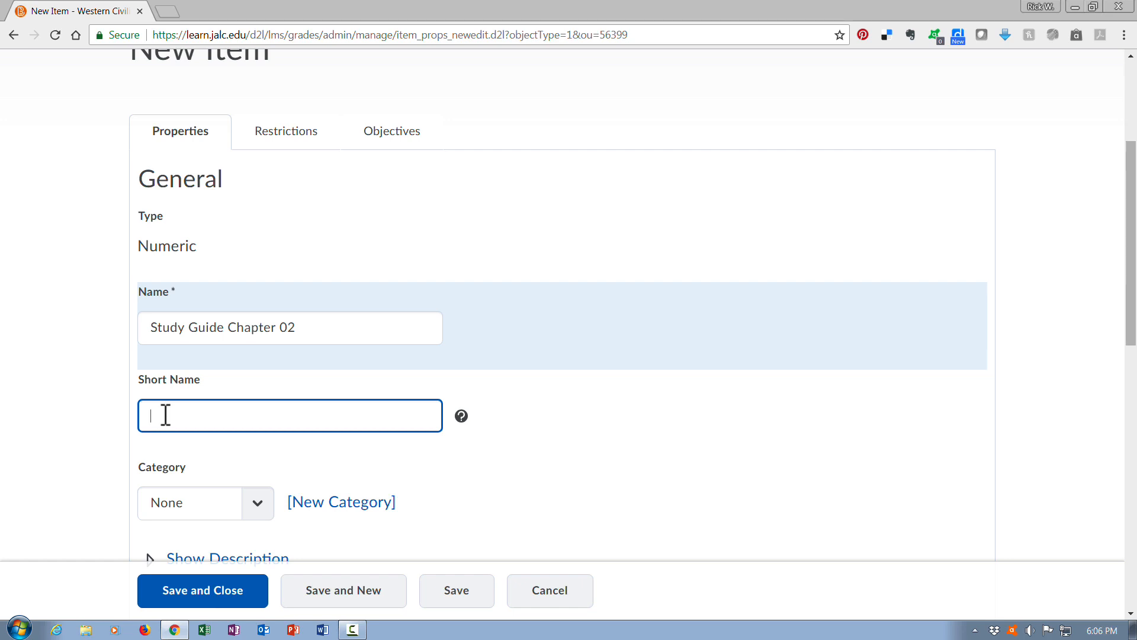
pyautogui.write('SGC02')
pyautogui.click(253, 506)
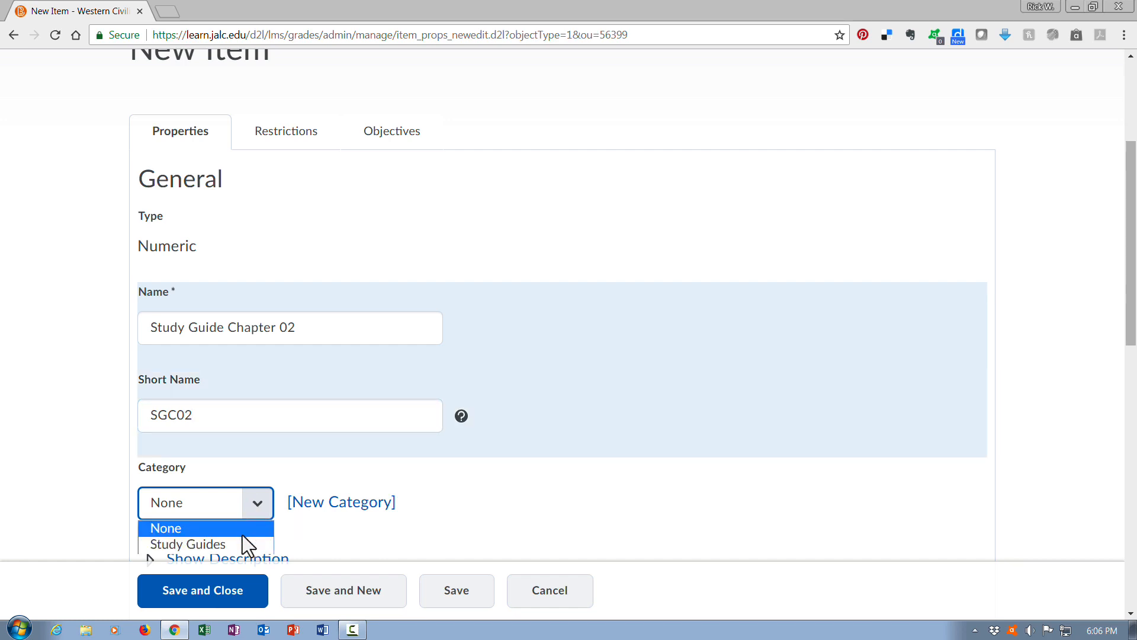
pyautogui.click(233, 542)
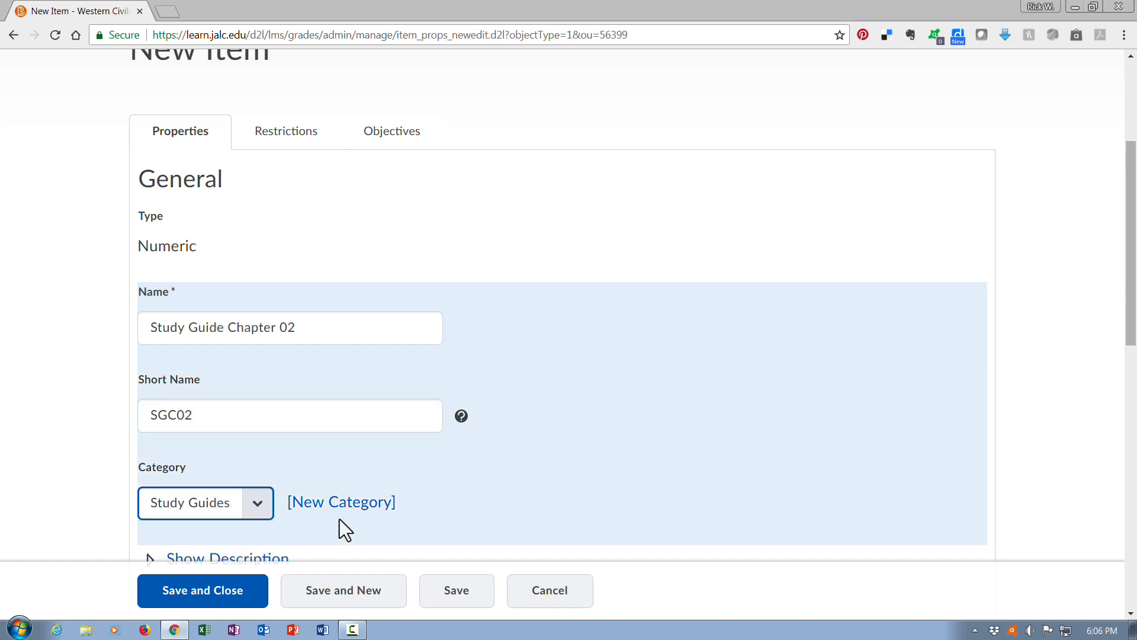
# - Review the item's grading settings, then expand its display options and examine the Student View and Managing View settings
pyautogui.scroll(-4, 520, 466)
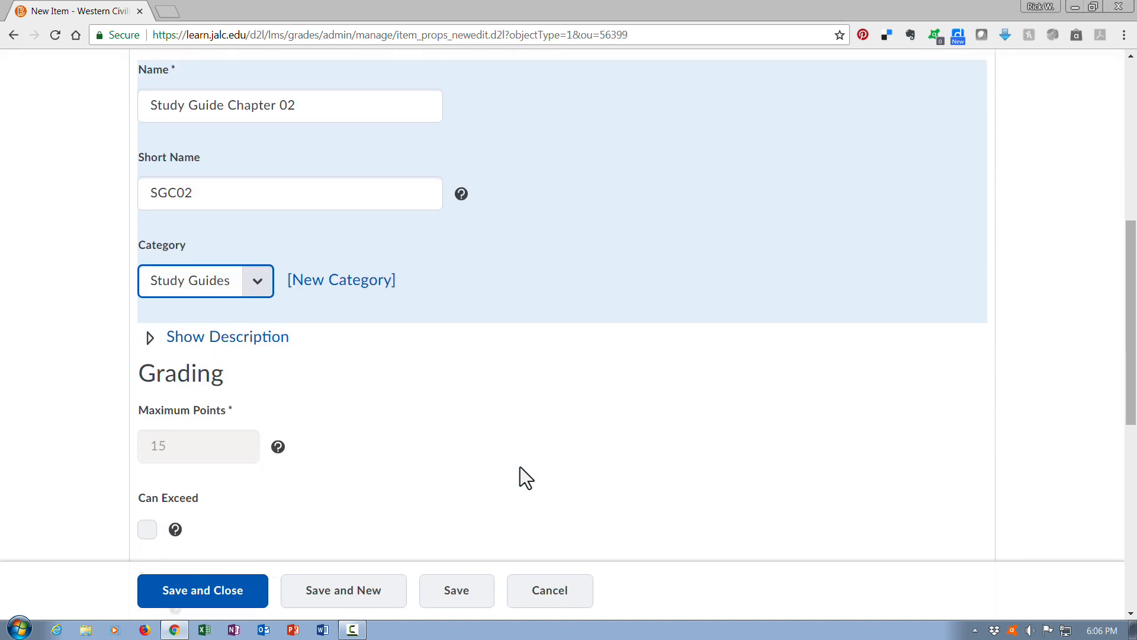
pyautogui.scroll(-1, 484, 453)
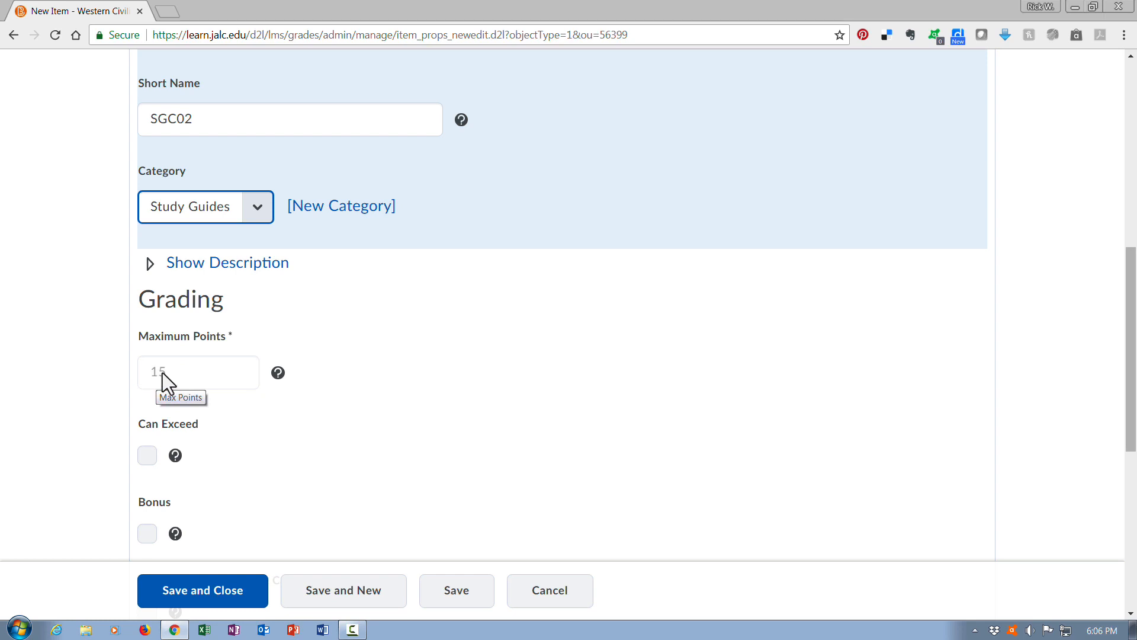
pyautogui.scroll(-2, 162, 372)
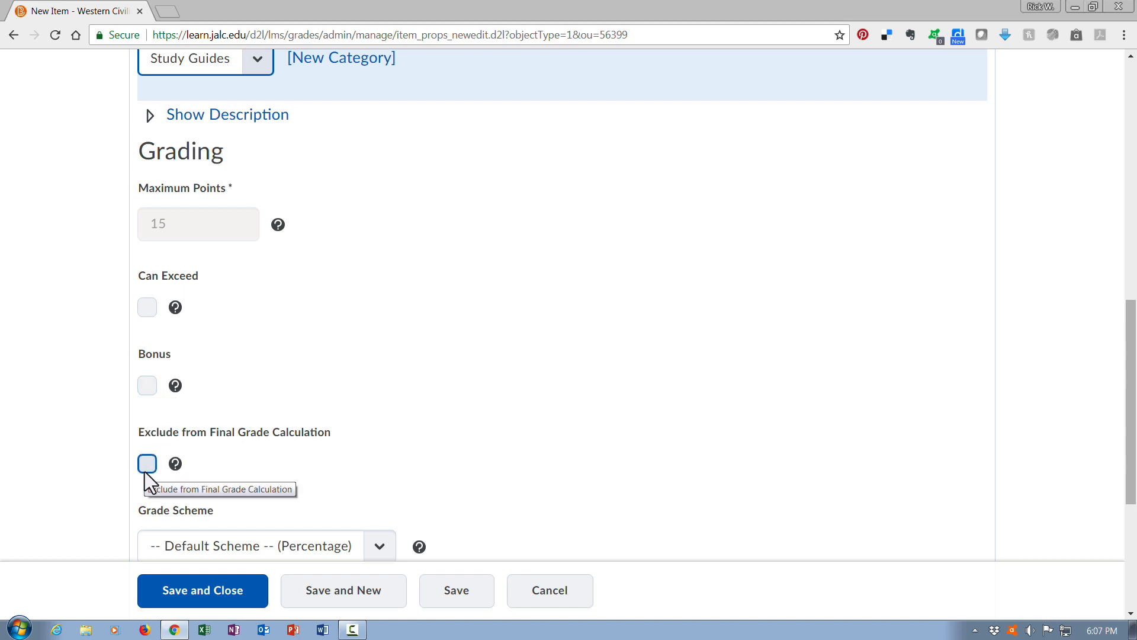
pyautogui.scroll(-1, 145, 393)
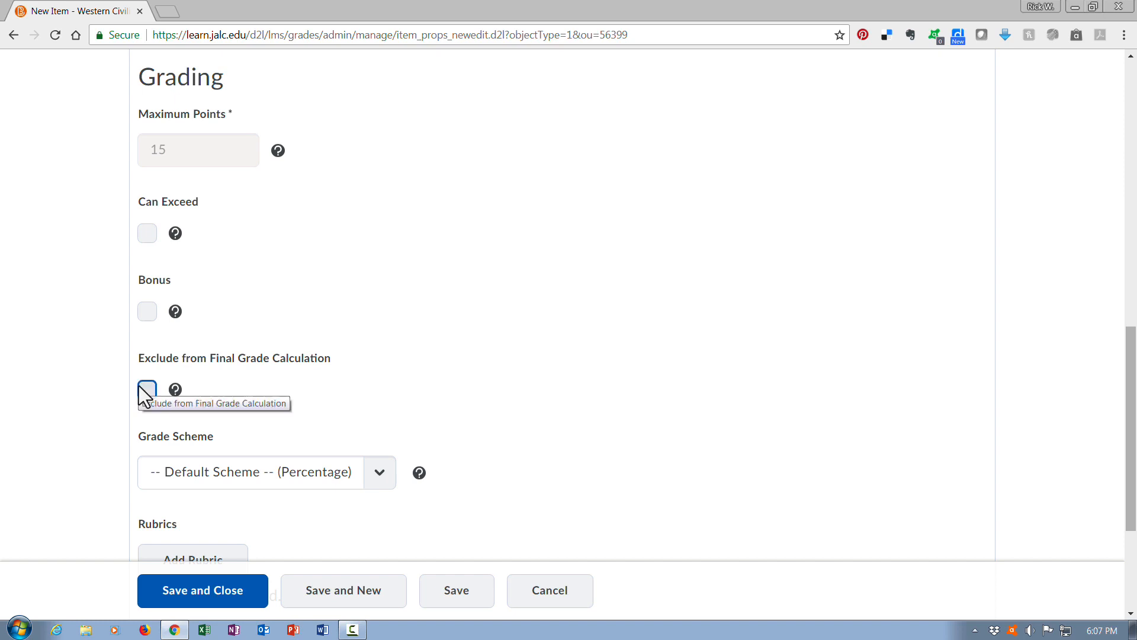
pyautogui.scroll(-3, 141, 394)
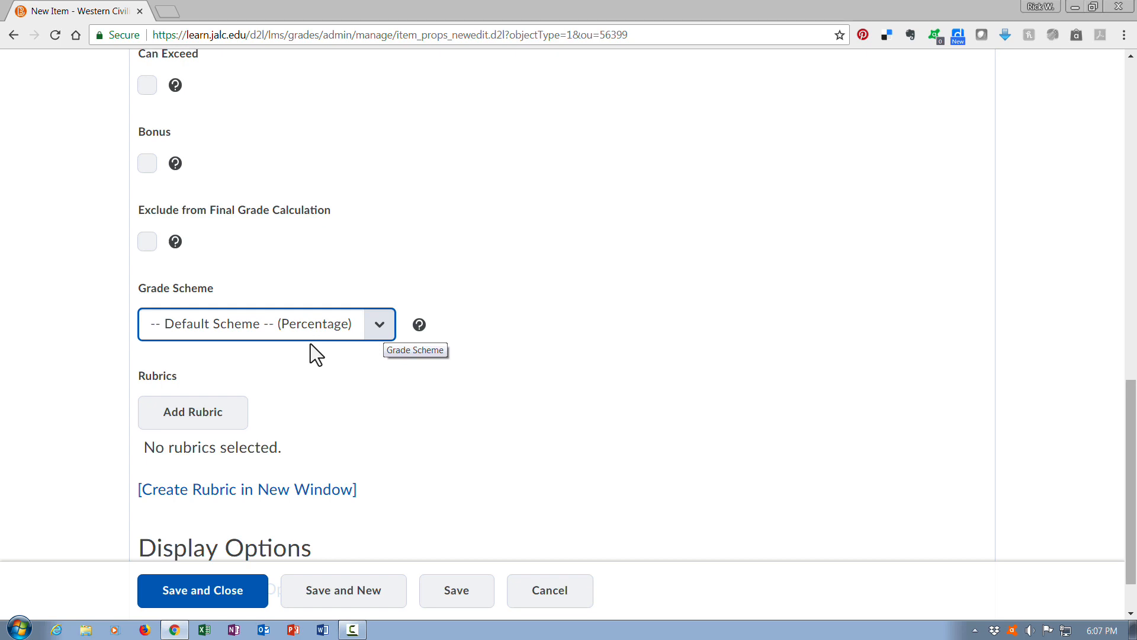
pyautogui.scroll(-1, 310, 343)
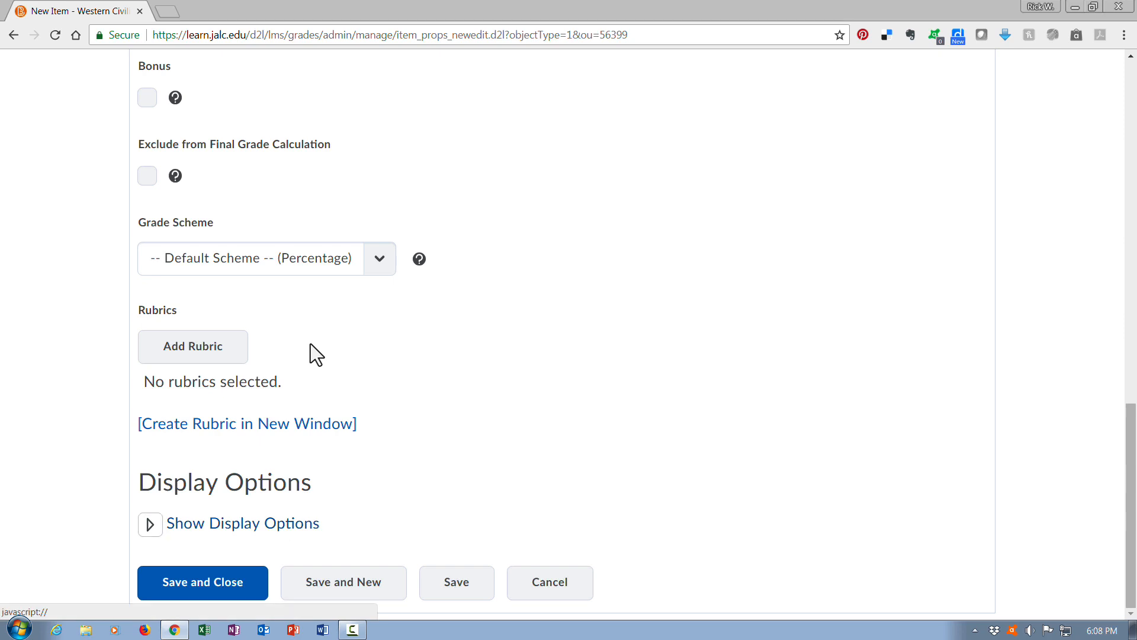
pyautogui.press('Return')
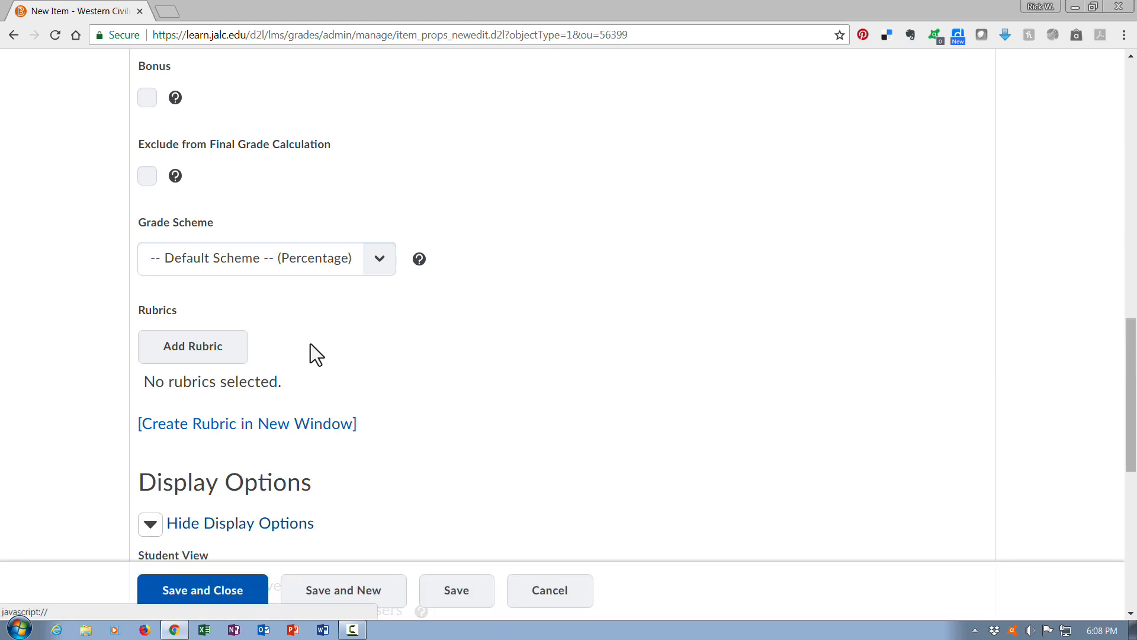
pyautogui.scroll(-6, 311, 344)
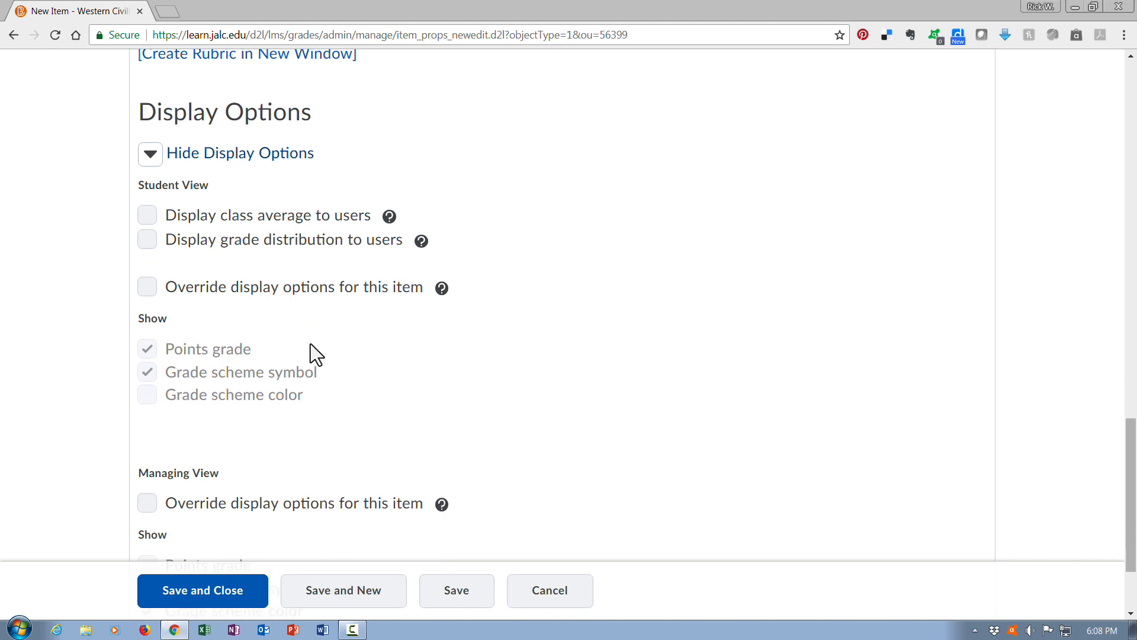
pyautogui.press('Tab')
pyautogui.scroll(-2, 311, 344)
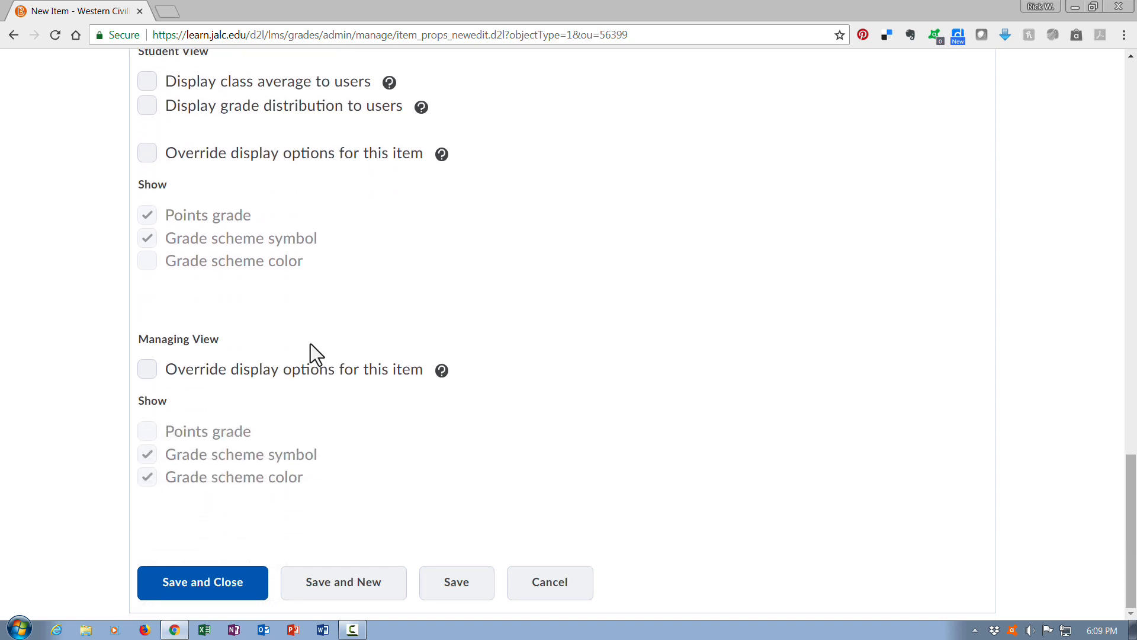
# - Try the Managing View override of display options, go through its Show options, and turn the override off again
pyautogui.press('Tab')
pyautogui.press('space')
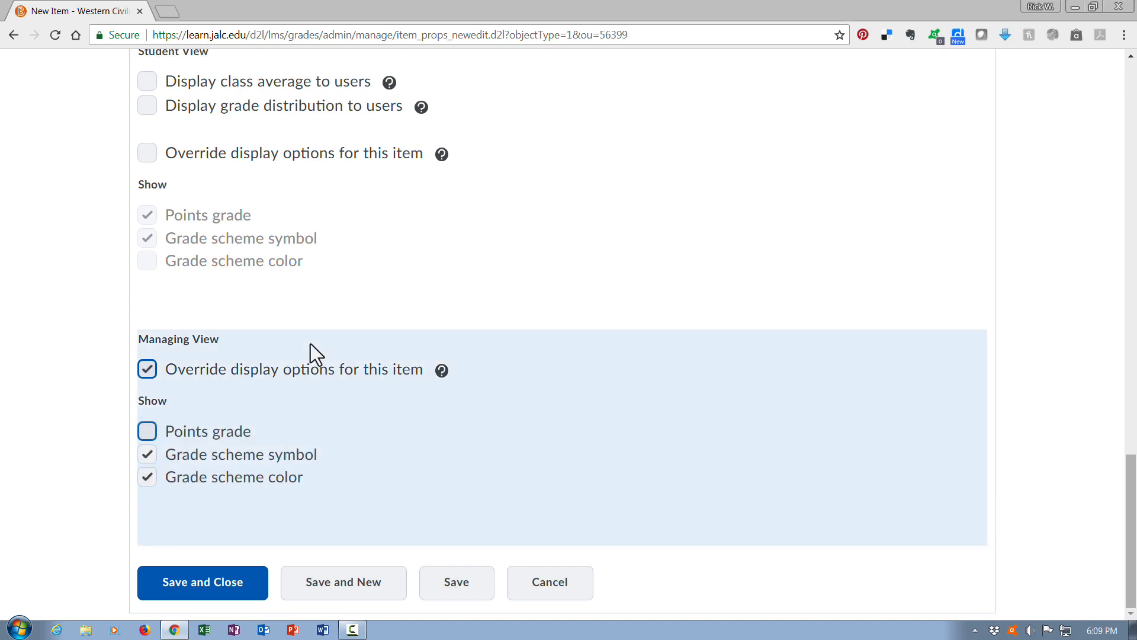
pyautogui.hotkey('shift', 'Tab')
pyautogui.press('Tab')
pyautogui.press('Tab')
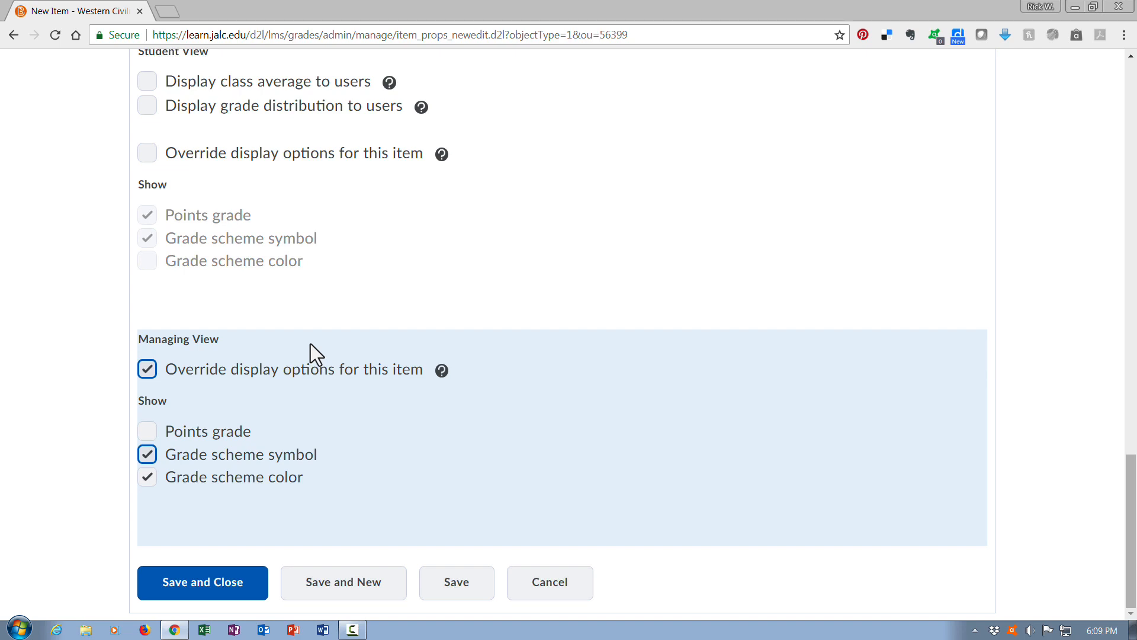
pyautogui.press('Tab')
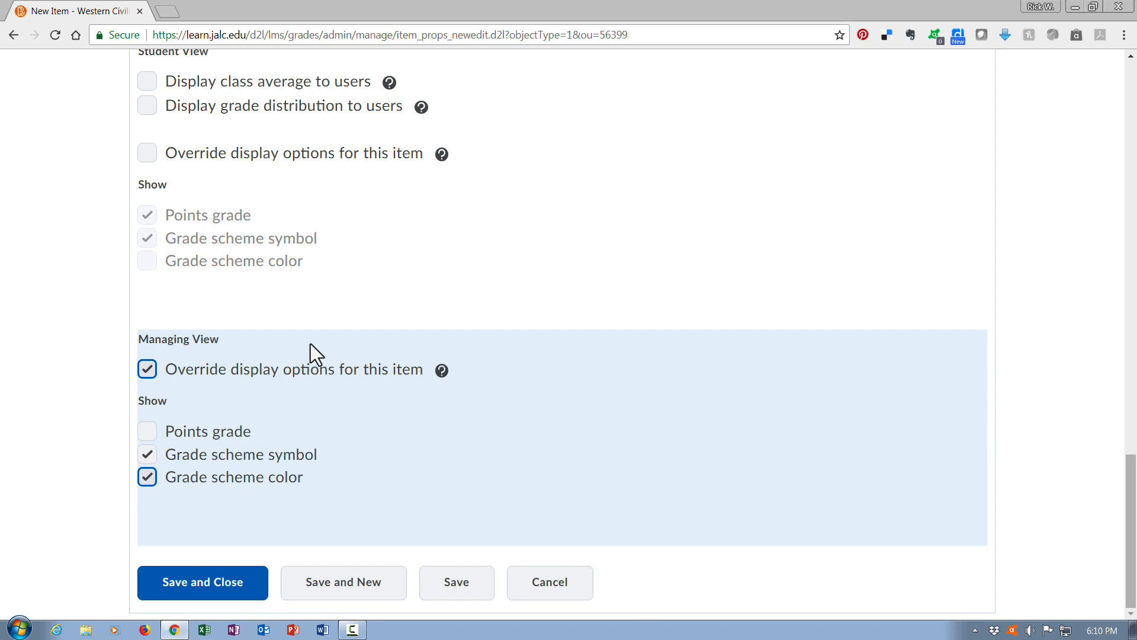
pyautogui.hotkey('shift', 'Tab')
pyautogui.hotkey('shift', 'Tab')
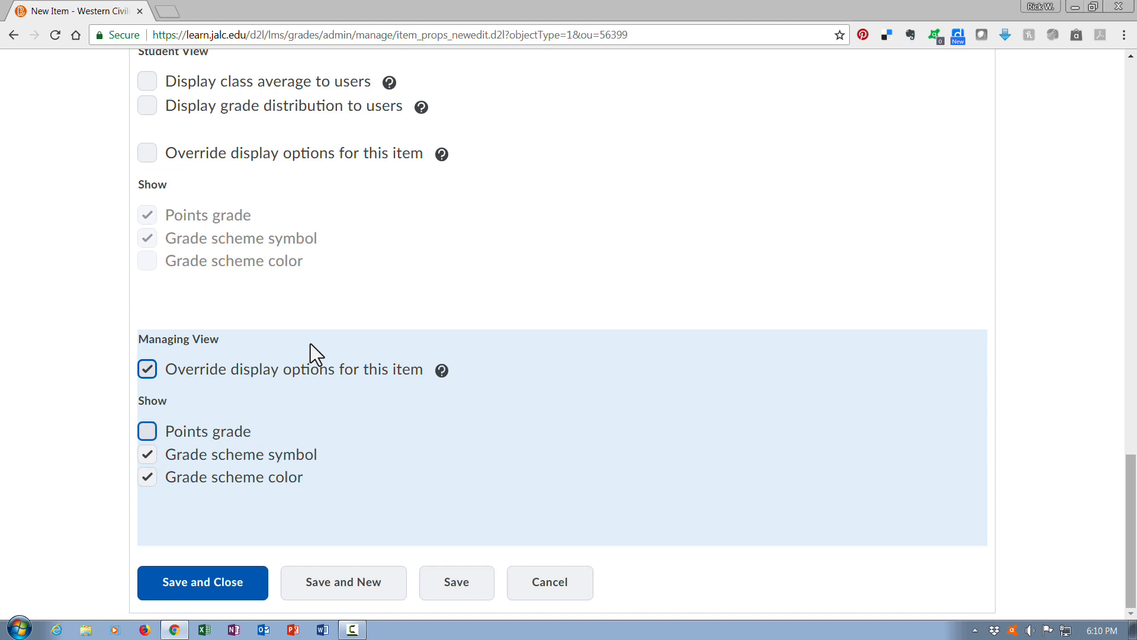
pyautogui.hotkey('shift', 'Tab')
pyautogui.press('space')
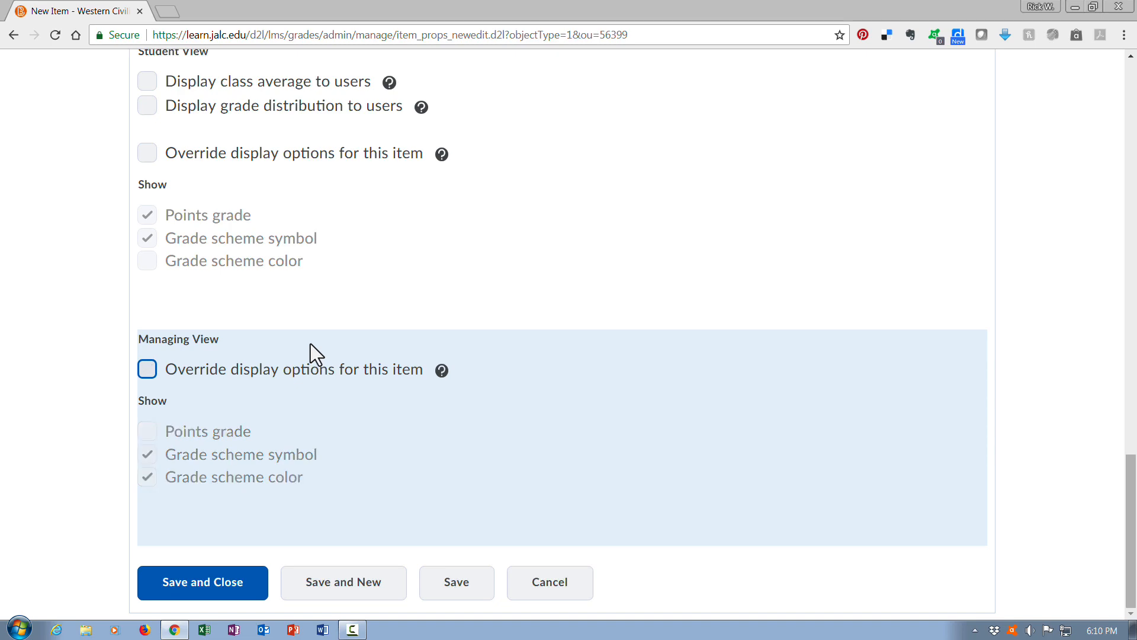
# - Open the restrictions settings of the Study Guide Chapter 02 grade item
pyautogui.scroll(20, 316, 354)
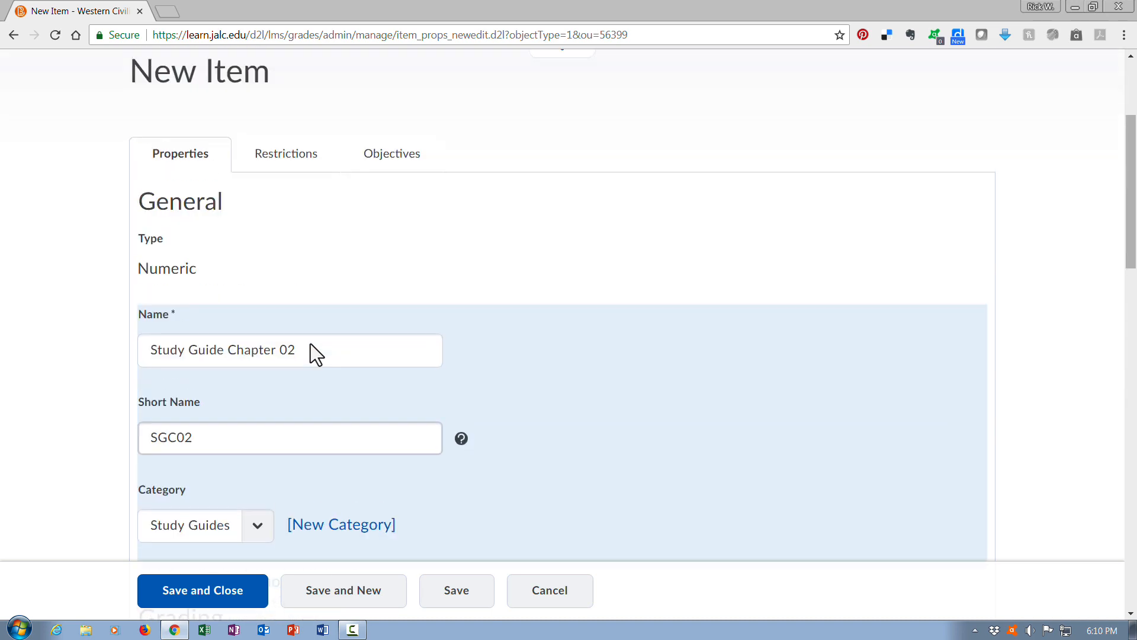
pyautogui.scroll(3, 315, 354)
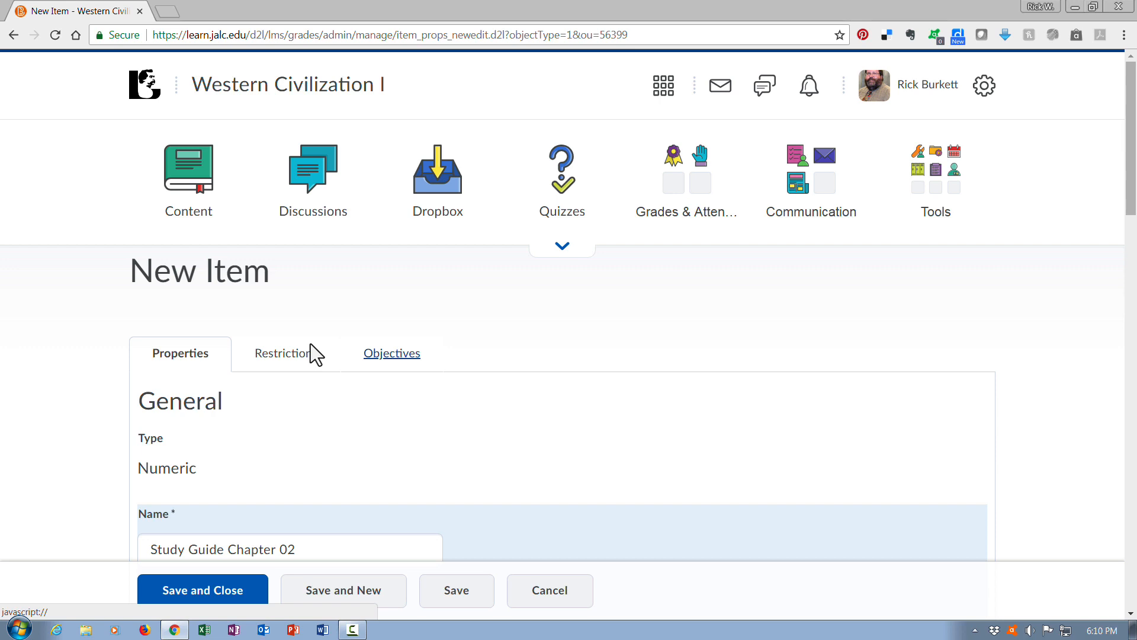
pyautogui.click(308, 353)
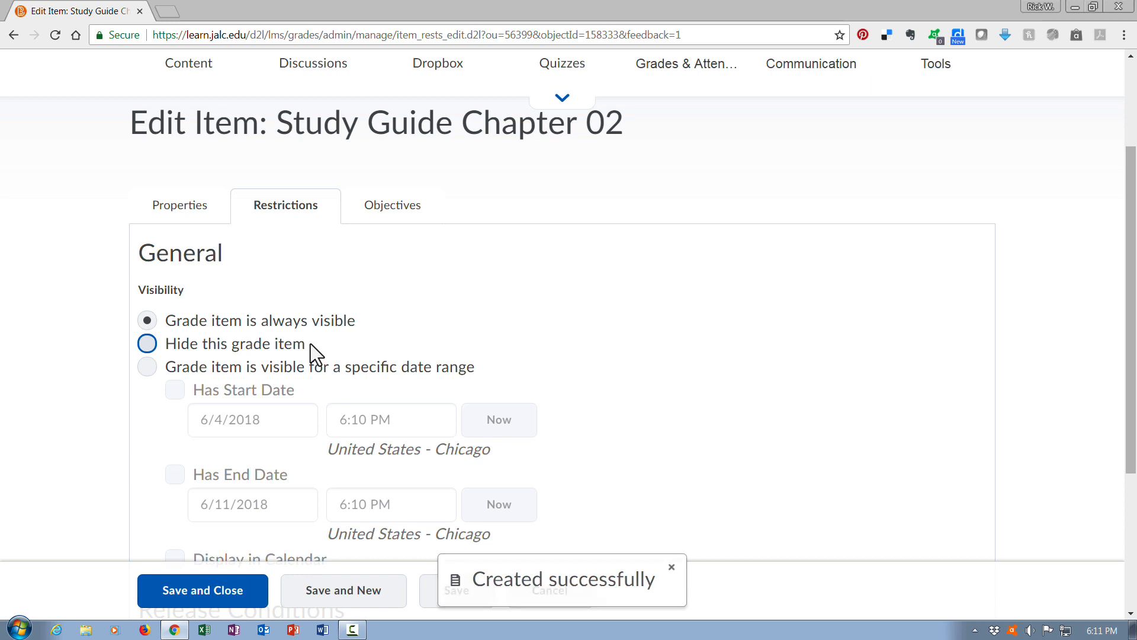
# - Try hiding the grade item, switch its visibility to a specific date range, and look over the release conditions
pyautogui.click(311, 345)
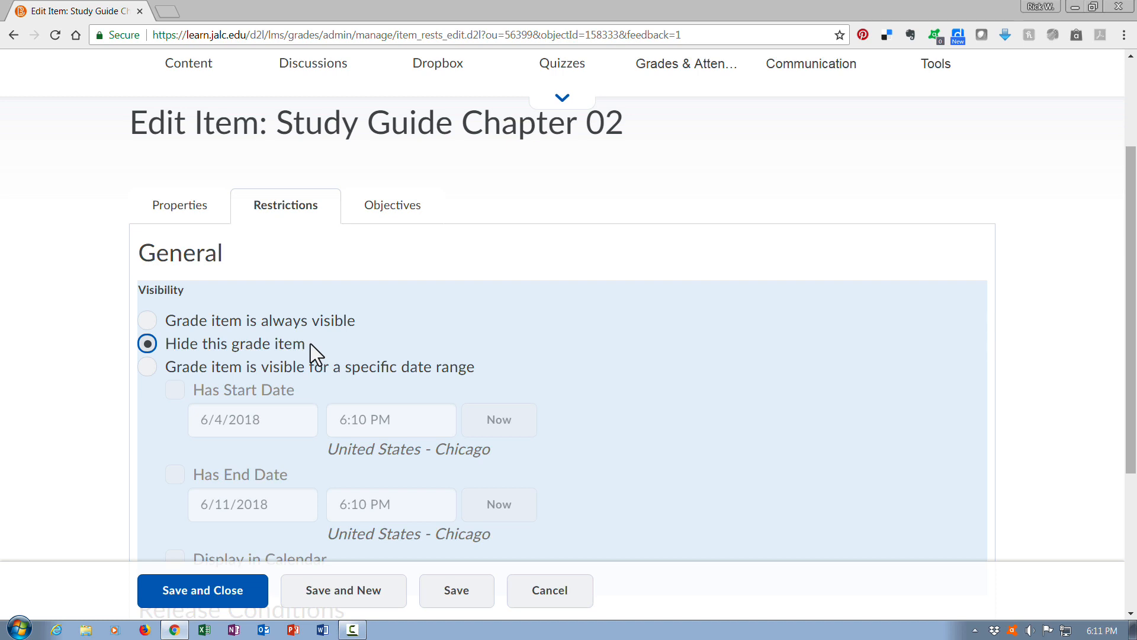
pyautogui.scroll(-3, 314, 354)
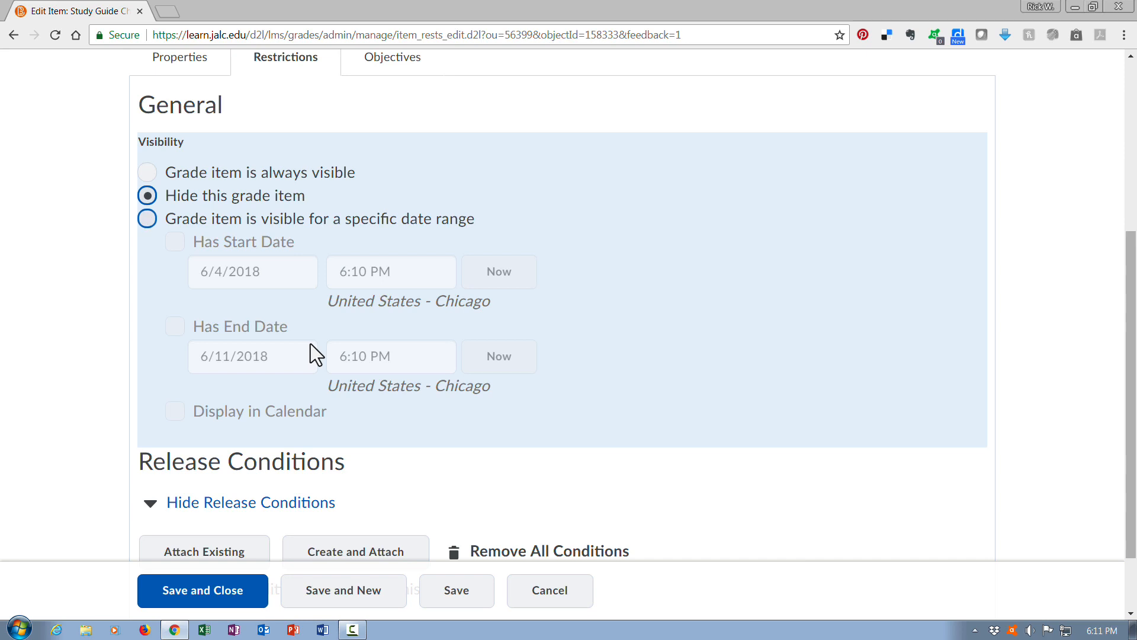
pyautogui.press('space')
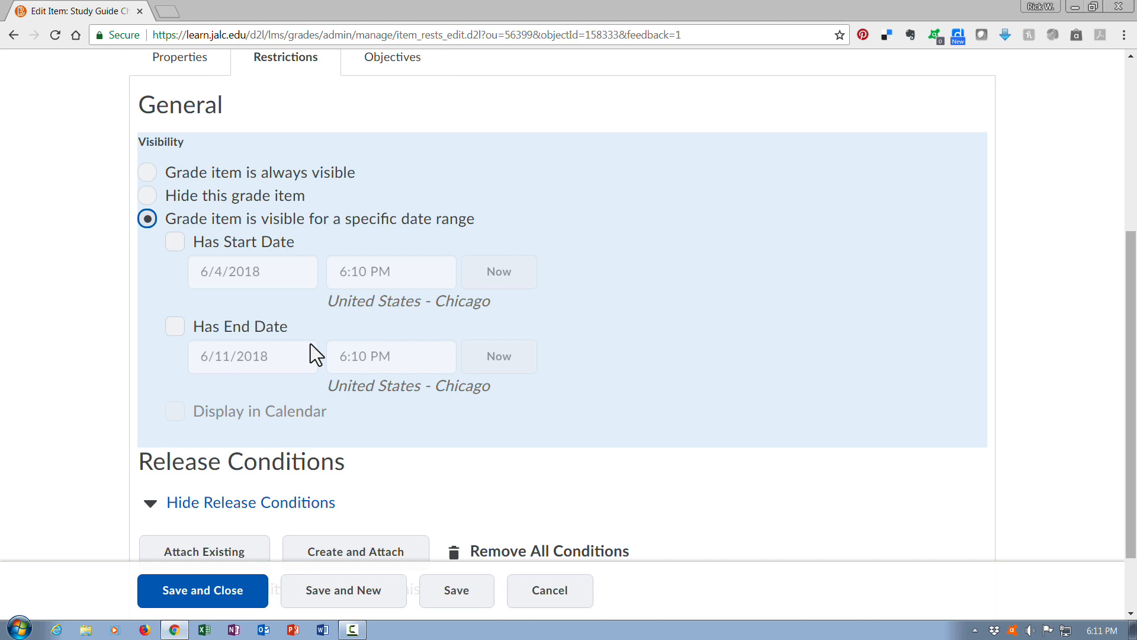
pyautogui.scroll(-2, 310, 345)
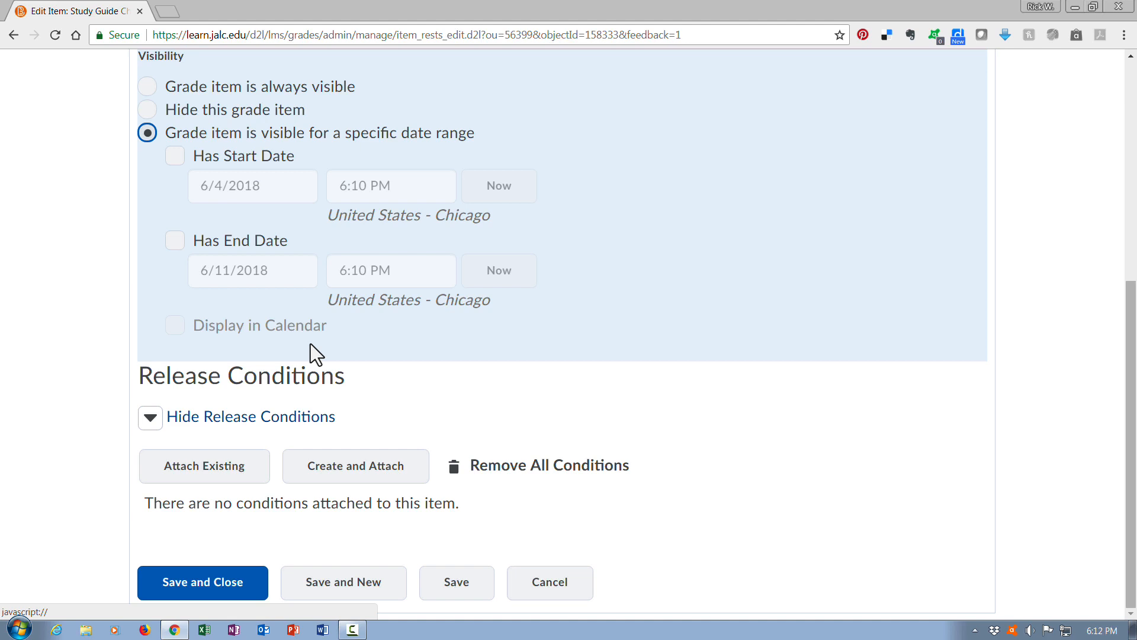
# - Set the grade item to always visible, then save and close it to return to the grades list
pyautogui.scroll(3, 312, 354)
pyautogui.press('Down')
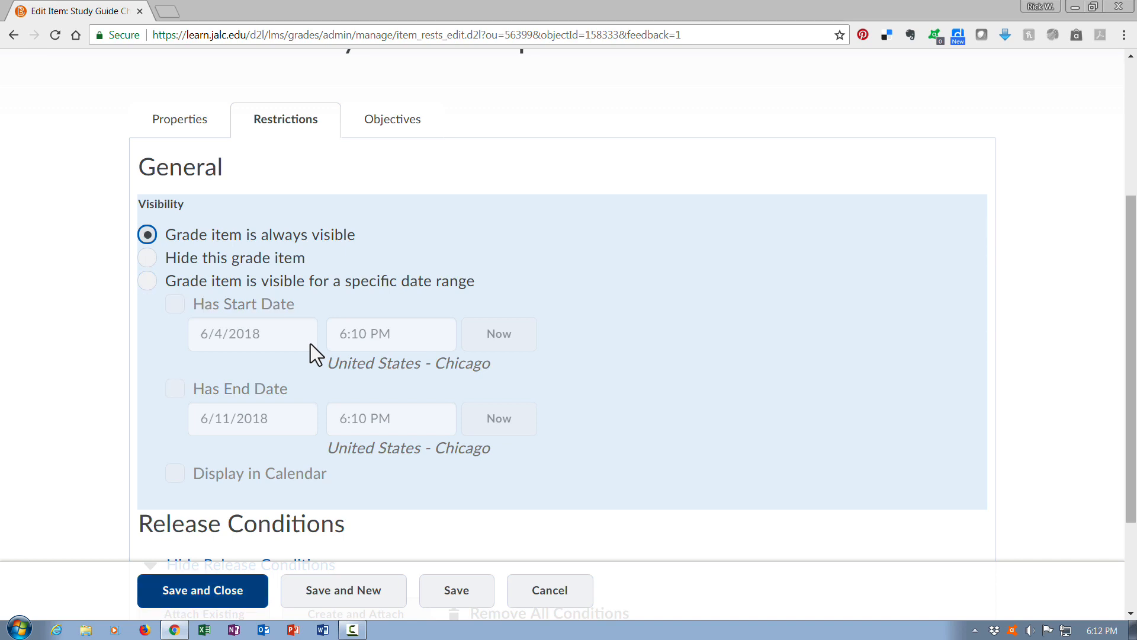
pyautogui.press('Return')
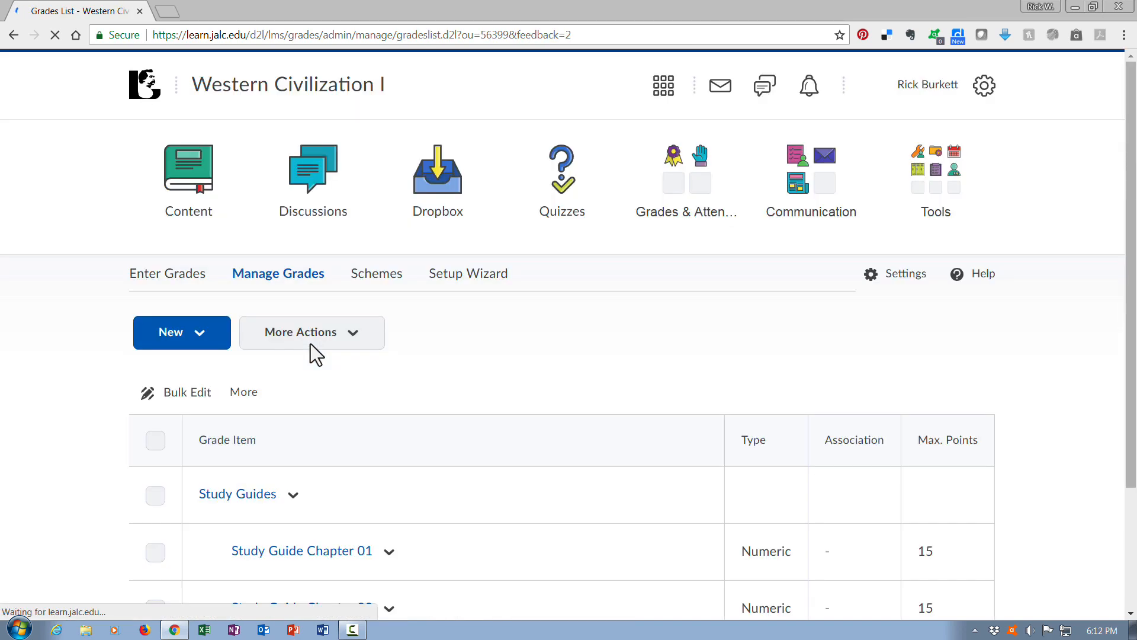
pyautogui.scroll(-3, 316, 356)
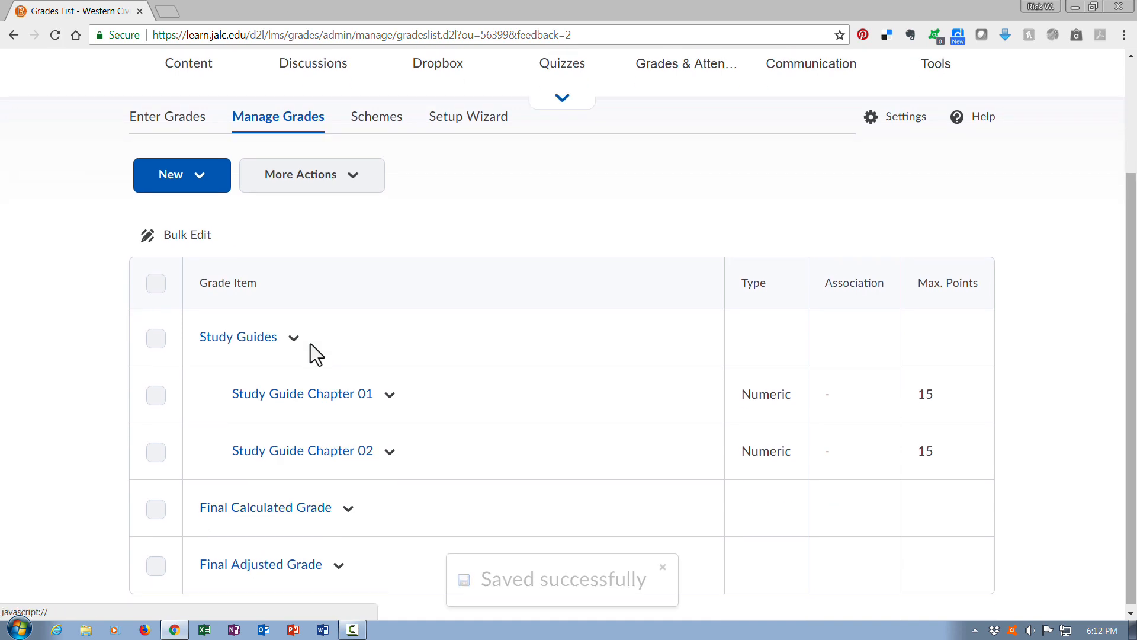